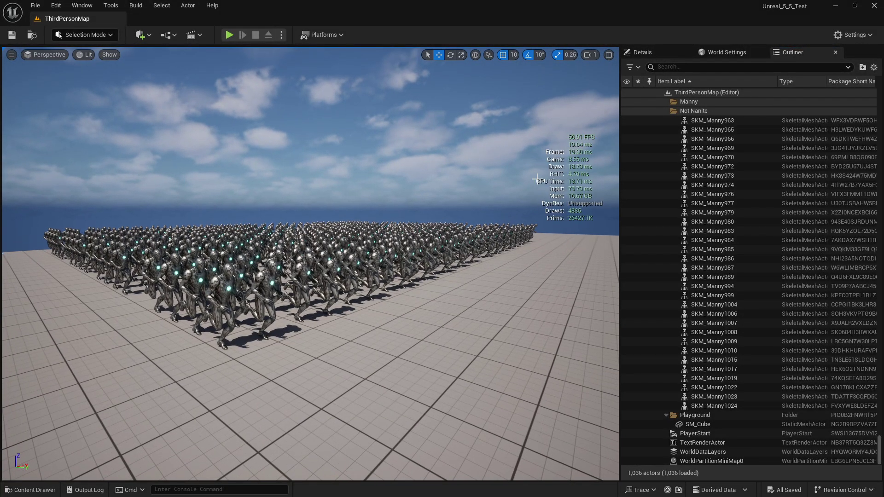
# Make the Nanite Manny folder visible in the level and hide the Not Nanite folder.
pyautogui.click(664, 111)
pyautogui.click(663, 110)
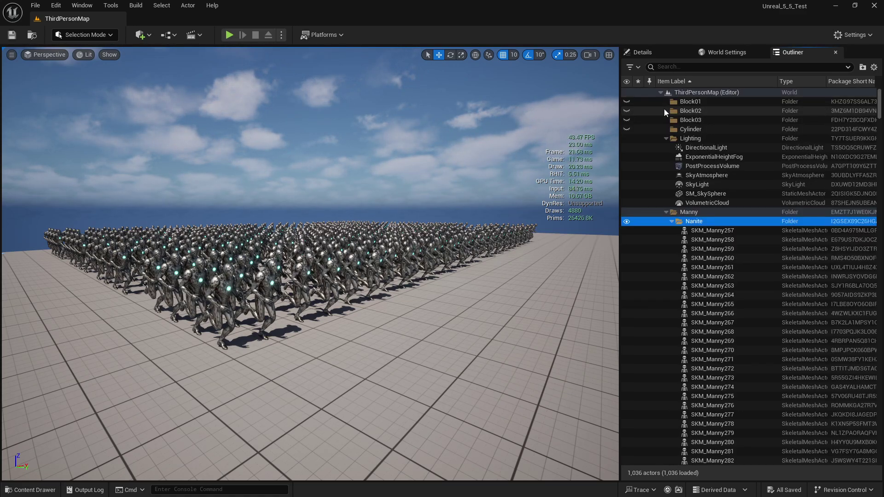
pyautogui.click(627, 221)
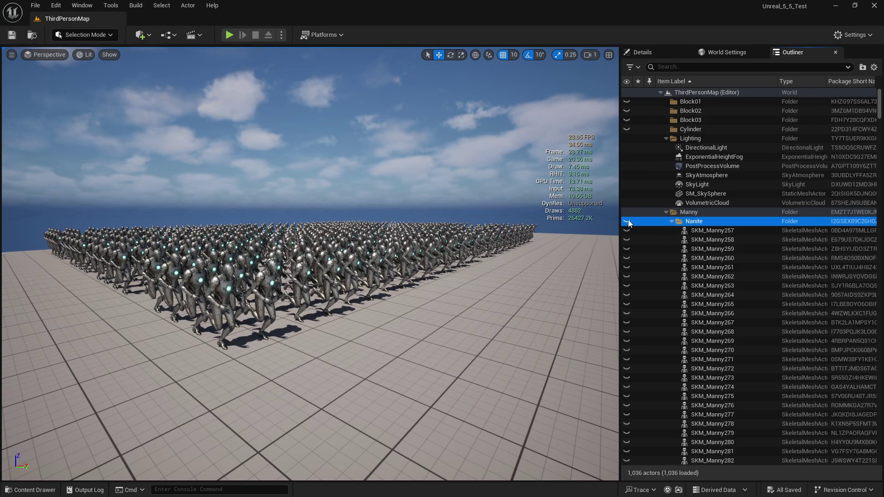
pyautogui.click(628, 223)
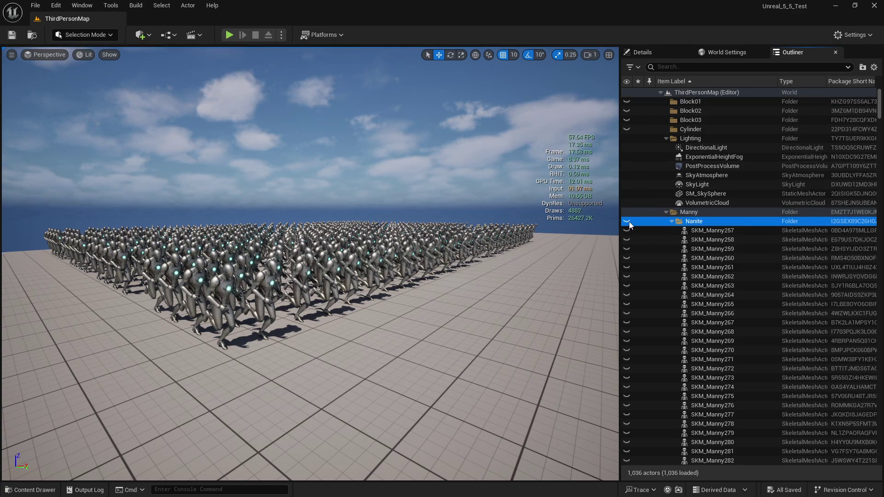
pyautogui.click(672, 221)
pyautogui.click(627, 231)
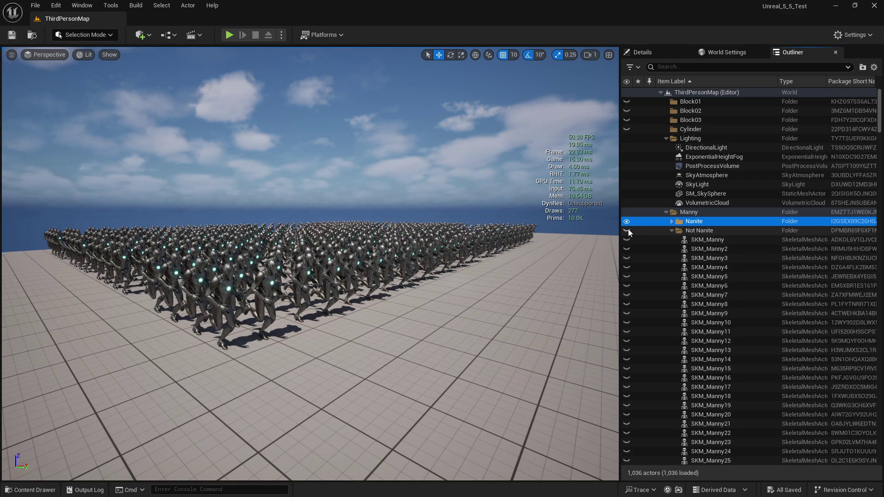
# Switch the viewport to the Nanite Visualization Overview and inspect the Manny crowd from closer up.
pyautogui.click(86, 55)
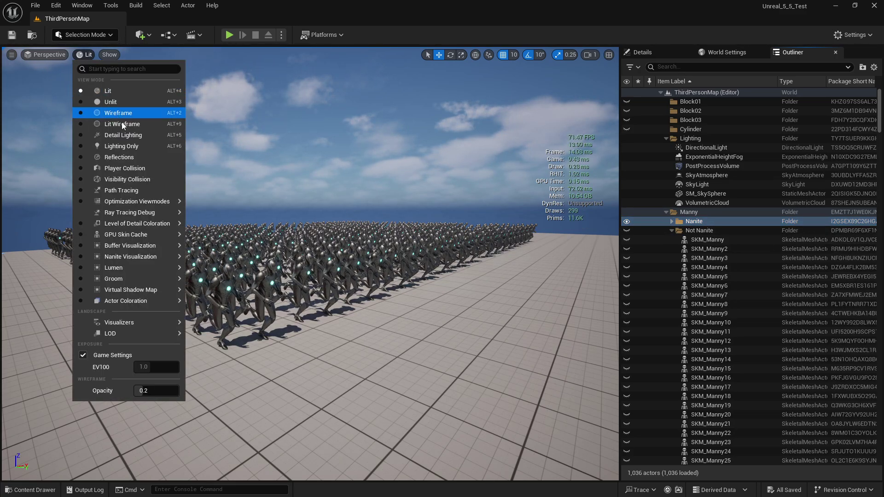
pyautogui.moveTo(128, 282)
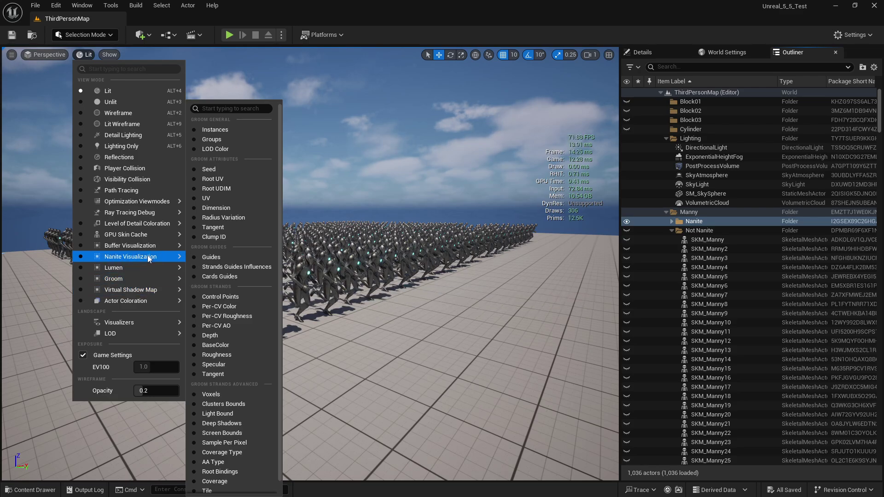
pyautogui.moveTo(147, 255)
pyautogui.click(214, 280)
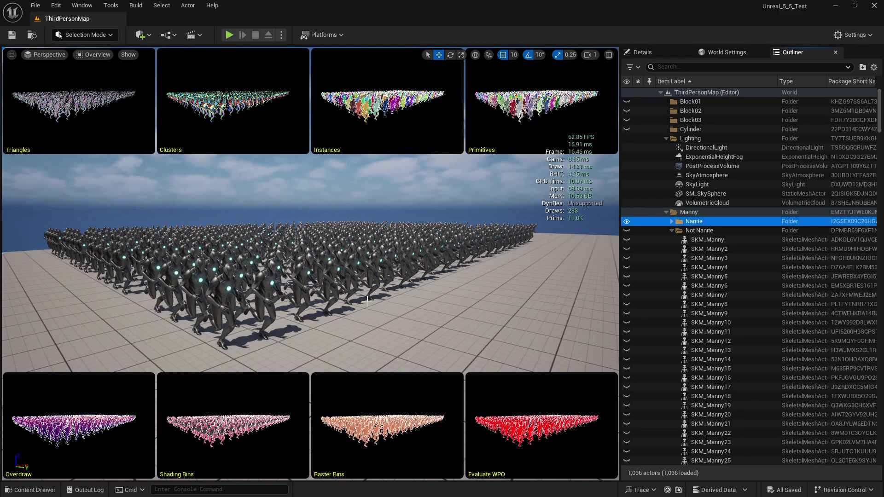
pyautogui.press('w')
pyautogui.moveTo(310, 263)
pyautogui.mouseDown(button='right')
pyautogui.moveTo(322, 286)
pyautogui.moveTo(313, 300)
pyautogui.moveTo(327, 318)
pyautogui.moveTo(299, 304)
pyautogui.moveTo(294, 267)
pyautogui.moveTo(307, 276)
pyautogui.mouseUp(button='right')
pyautogui.press('s')
pyautogui.press('w')
pyautogui.press('s')
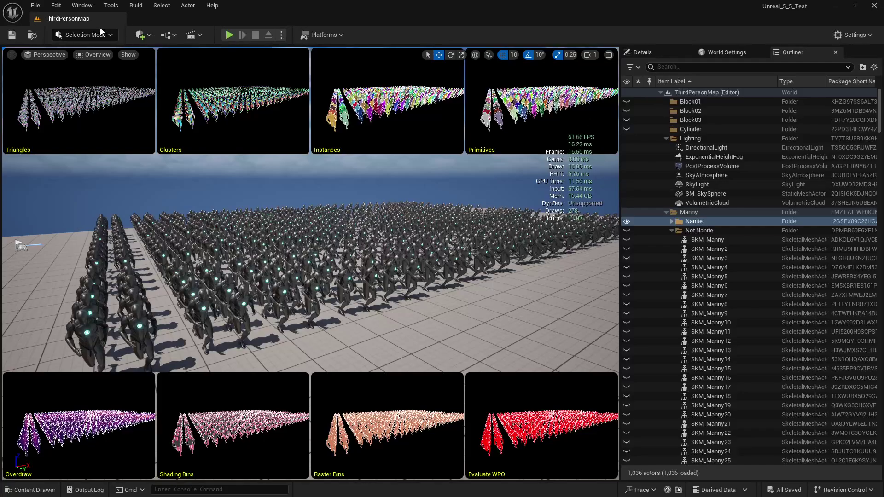
# Return the viewport to the Lit view mode and open the Level Blueprint in a maximized window.
pyautogui.click(93, 54)
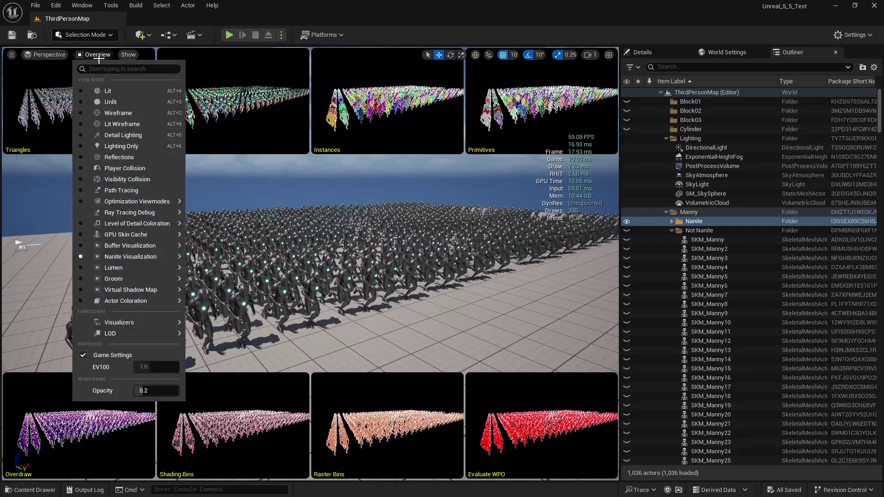
pyautogui.click(119, 93)
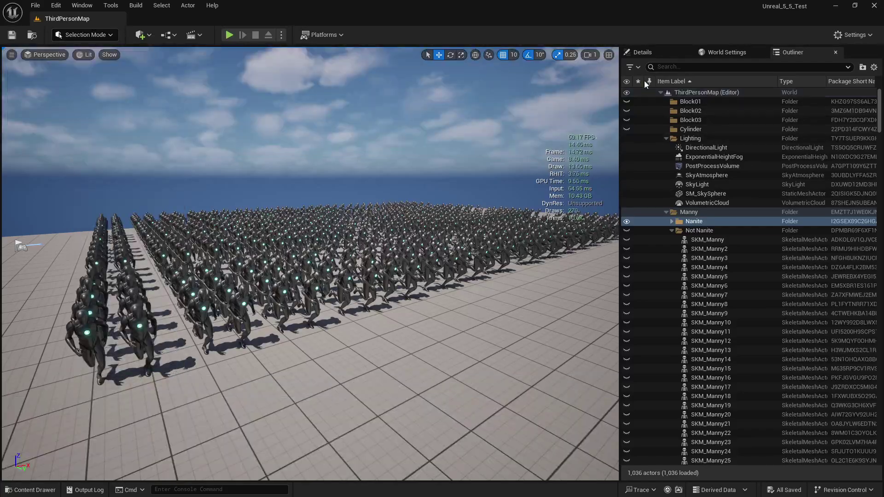
pyautogui.click(19, 490)
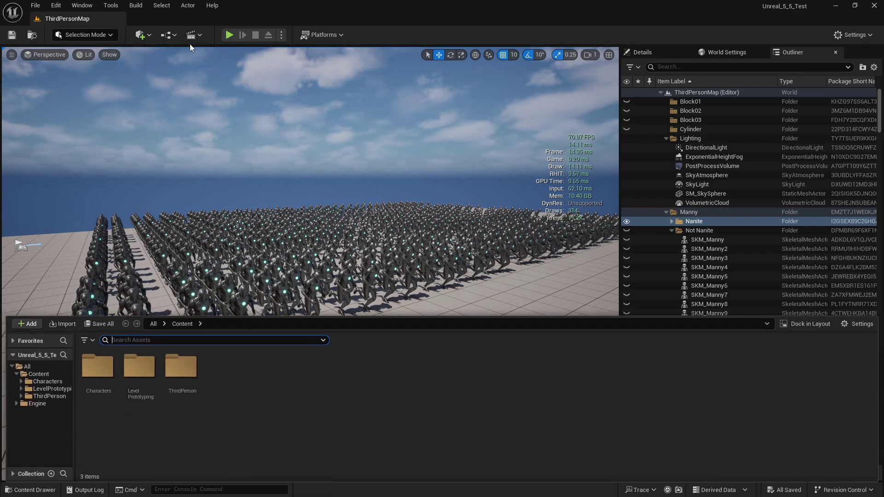
pyautogui.click(177, 37)
pyautogui.click(220, 101)
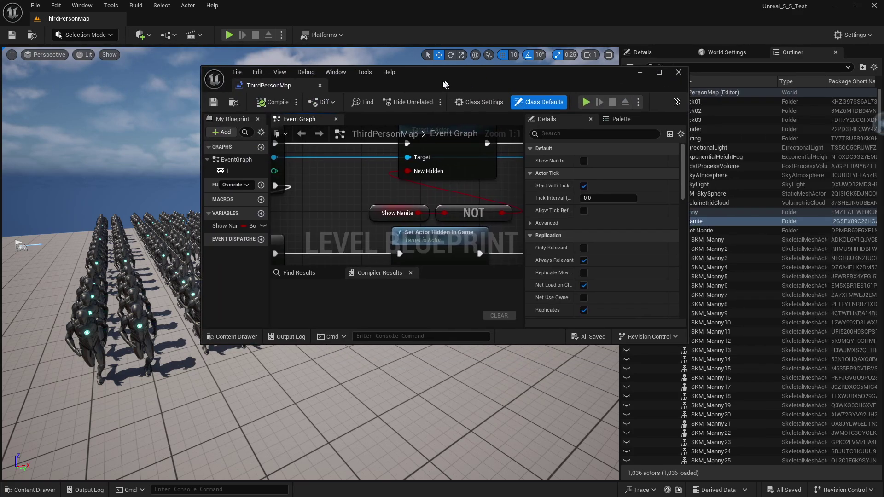
pyautogui.moveTo(444, 83); pyautogui.dragTo(348, 82)
pyautogui.doubleClick(358, 75)
# Examine the 1 key event that toggles Show Nanite and the Get All Actors with Tag loops for Nanite and Not Nanite.
pyautogui.moveTo(315, 179); pyautogui.dragTo(582, 264, button='right')
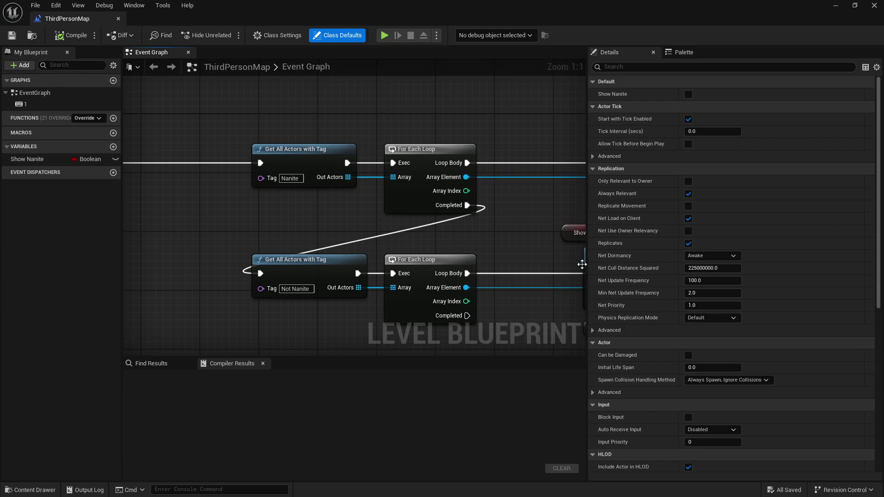
pyautogui.moveTo(212, 258); pyautogui.dragTo(574, 260, button='right')
pyautogui.moveTo(415, 126); pyautogui.dragTo(225, 291)
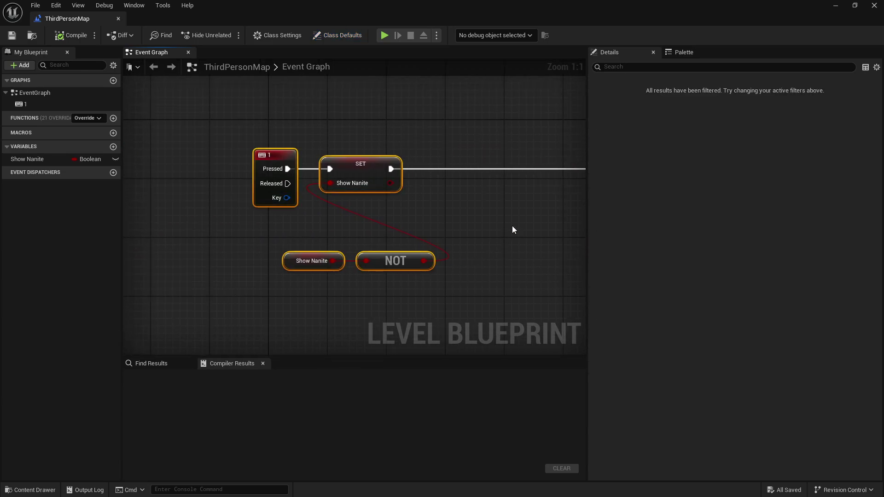
pyautogui.moveTo(511, 228); pyautogui.dragTo(366, 190, button='right')
pyautogui.moveTo(388, 278); pyautogui.dragTo(195, 256, button='right')
pyautogui.moveTo(331, 170); pyautogui.dragTo(194, 181, button='right')
pyautogui.moveTo(360, 83); pyautogui.dragTo(121, 273)
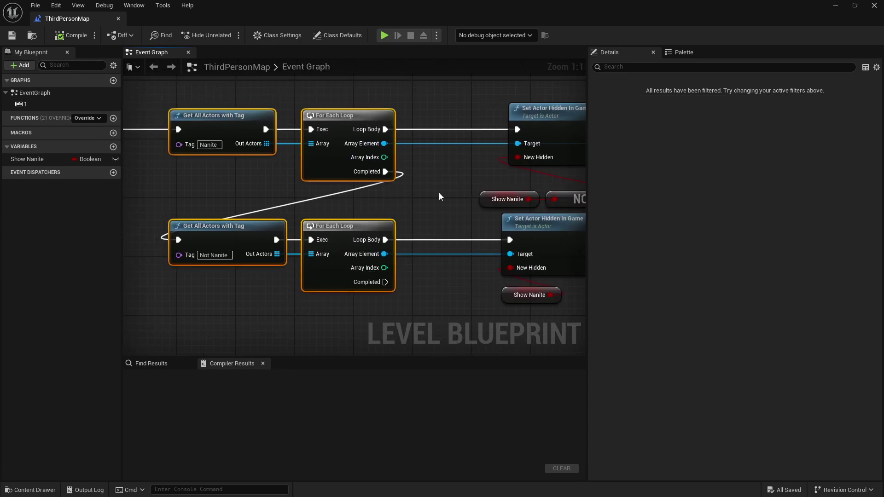
pyautogui.click(438, 193)
# Examine the Set Actor Hidden In Game and Set Actor Tick Enabled nodes with their Show Nanite inputs, and return to the level editor.
pyautogui.moveTo(419, 285); pyautogui.dragTo(269, 266, button='right')
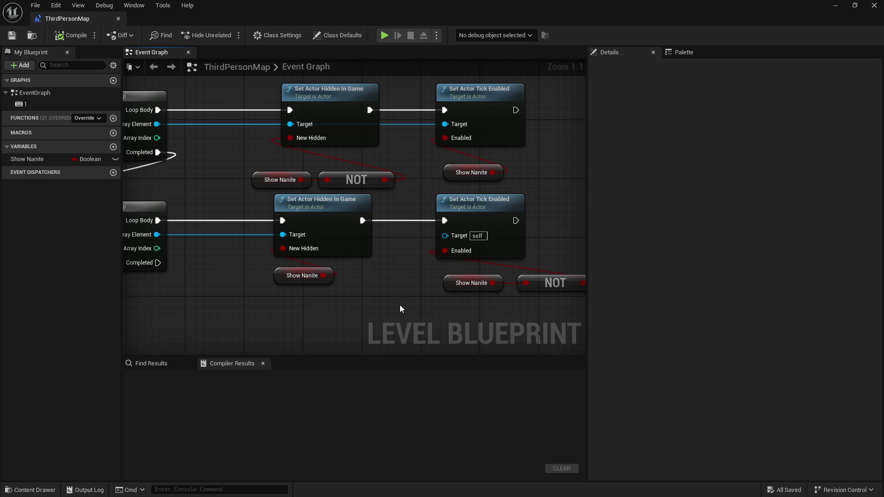
pyautogui.moveTo(400, 309); pyautogui.dragTo(276, 120)
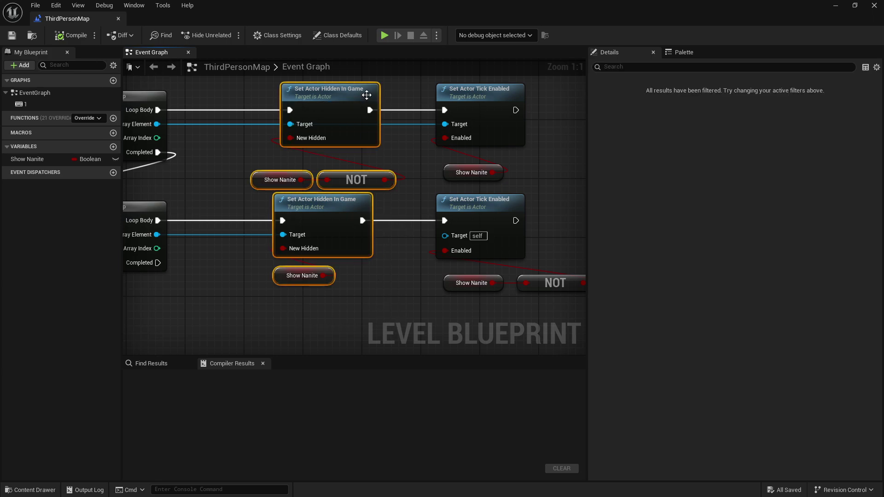
pyautogui.moveTo(568, 105); pyautogui.dragTo(420, 310)
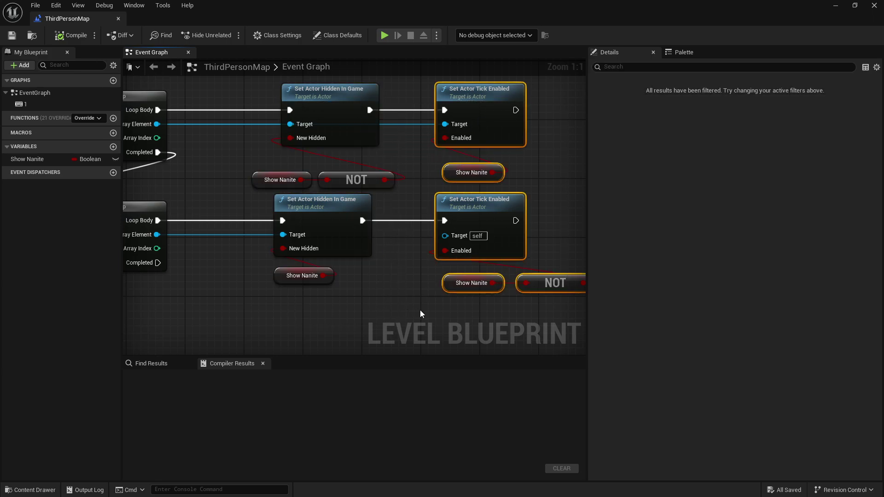
pyautogui.moveTo(420, 310); pyautogui.dragTo(365, 303, button='right')
pyautogui.moveTo(513, 229); pyautogui.dragTo(435, 265, button='right')
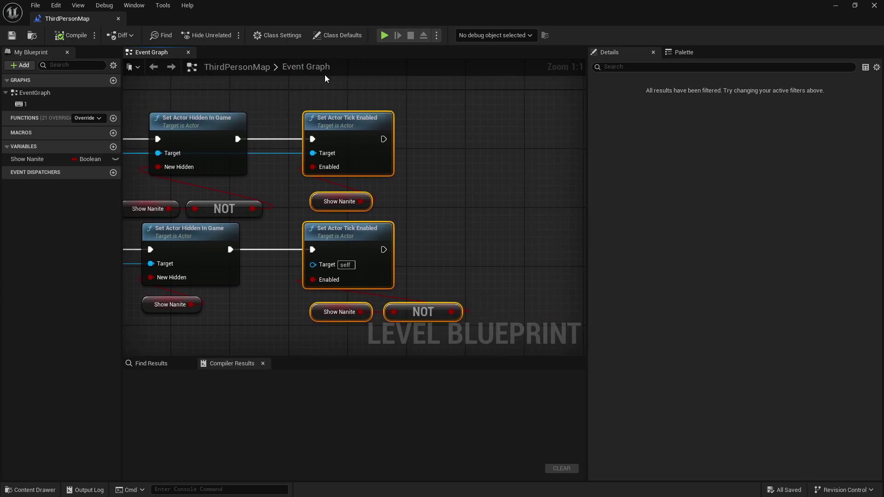
pyautogui.moveTo(319, 4); pyautogui.dragTo(377, 0)
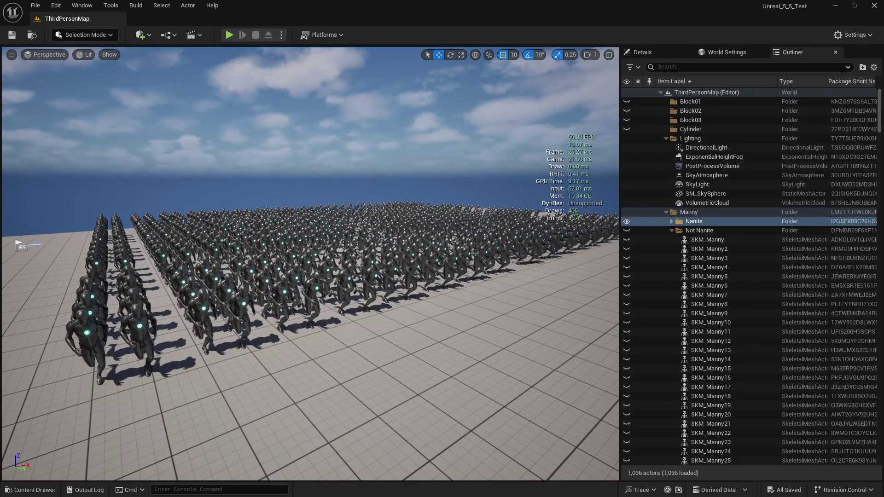
# Select the SKM_Manny actor in the Not Nanite folder and start playing the level in the viewport.
pyautogui.click(708, 240)
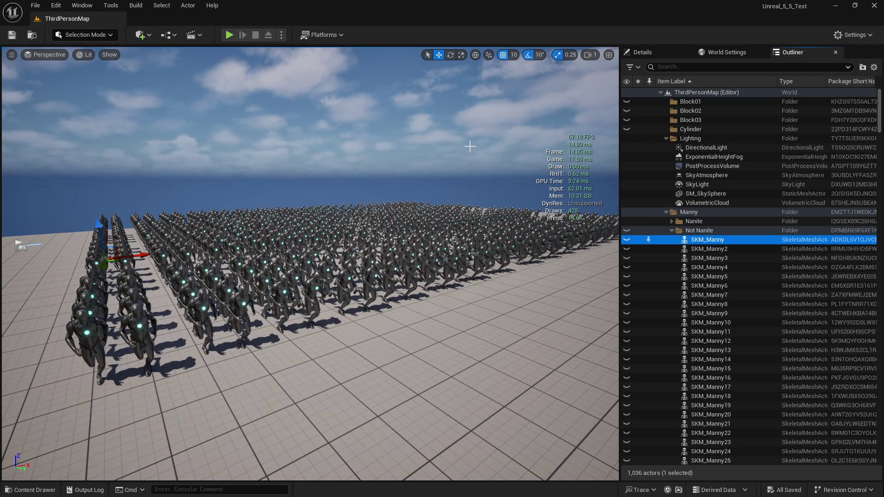
pyautogui.press('w')
pyautogui.moveTo(471, 148); pyautogui.dragTo(477, 154, button='right')
pyautogui.press('s')
pyautogui.moveTo(297, 69); pyautogui.dragTo(298, 68, button='right')
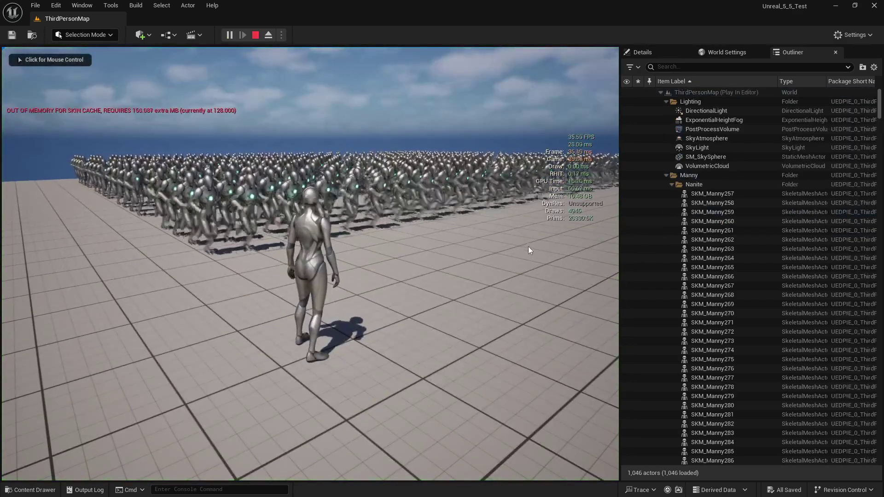
# Take control of the character in a full-screen play view and position it facing the Manny crowd.
pyautogui.click(529, 247)
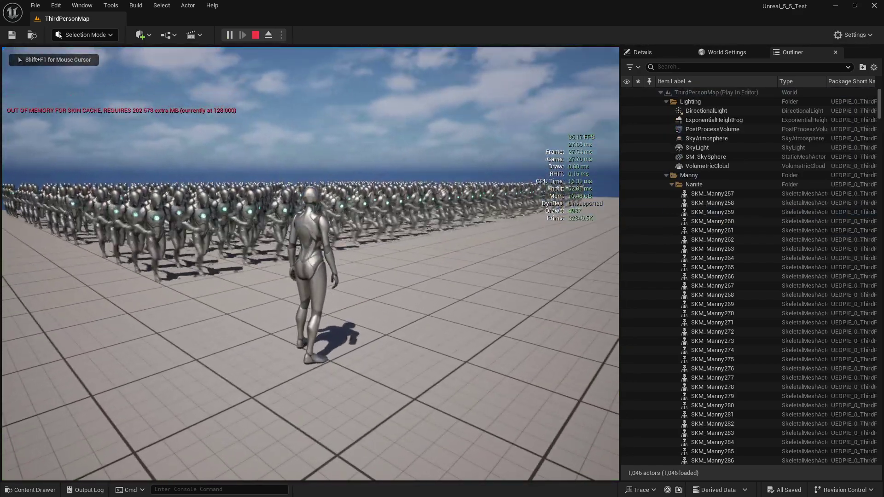
pyautogui.press('F11')
pyautogui.click(442, 248)
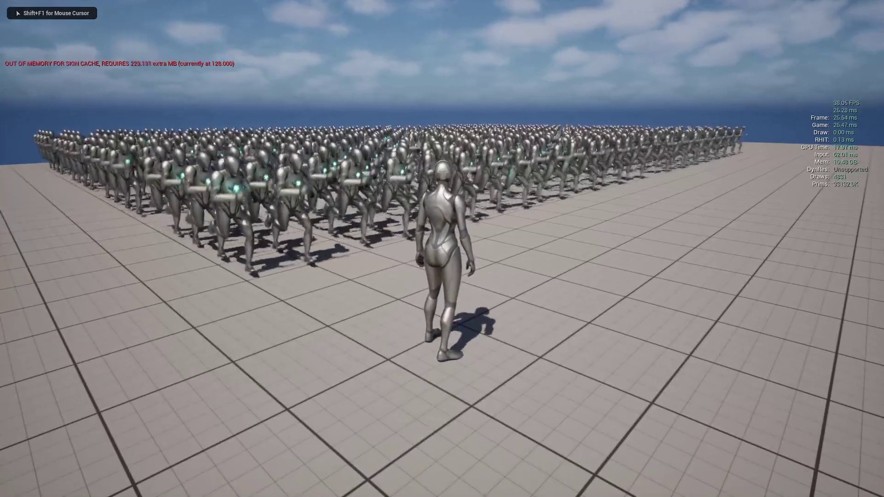
pyautogui.hotkey('shift', 'F1')
pyautogui.moveTo(883, 65); pyautogui.dragTo(541, 69)
pyautogui.click(781, 62)
pyautogui.click(674, 112)
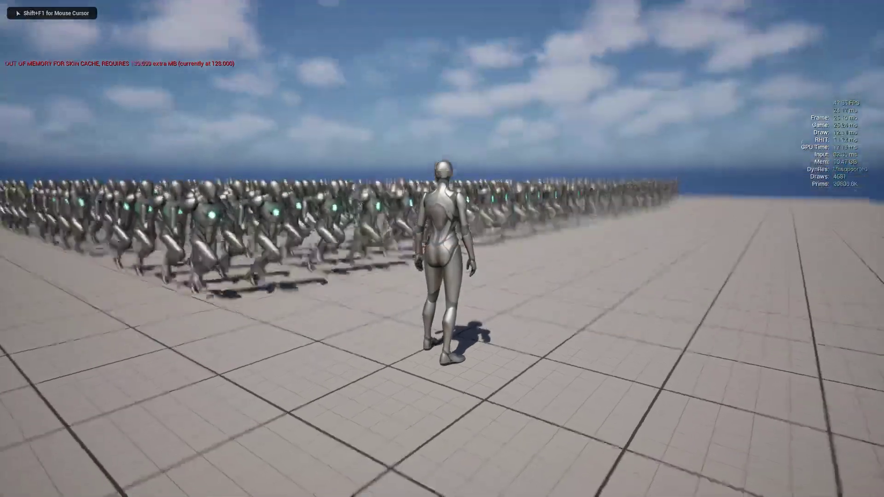
pyautogui.press('w')
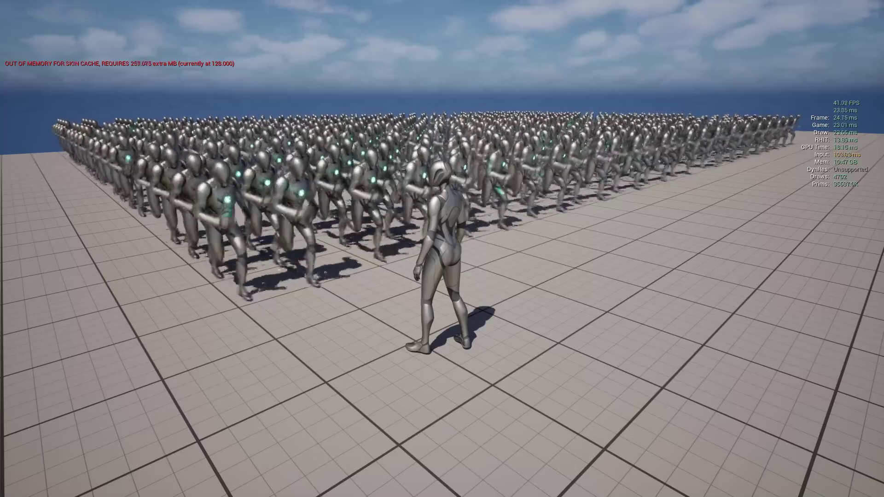
# Display the game and GPU performance statistics with the console commands stat game and stat gpu.
pyautogui.press('`')
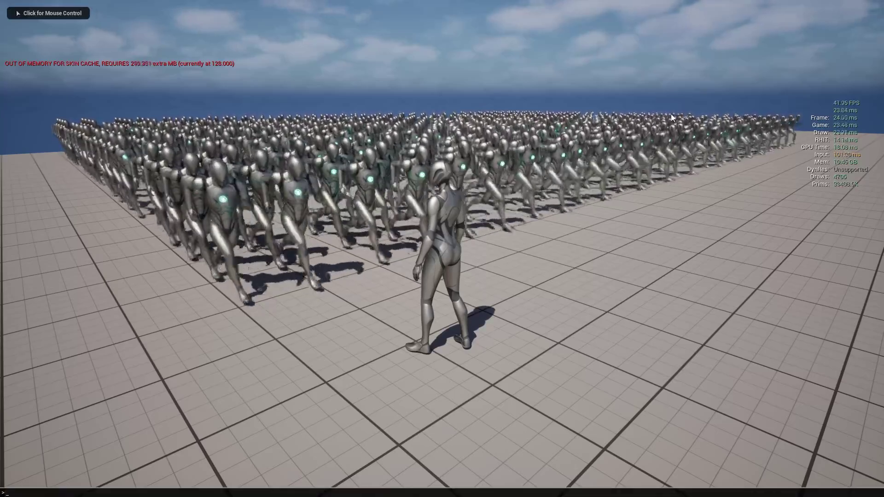
pyautogui.write('stat game')
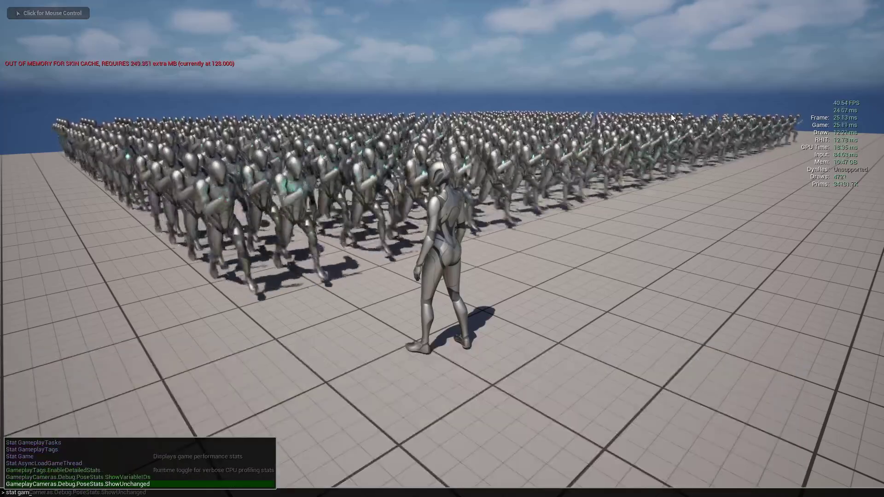
pyautogui.press('Return')
pyautogui.press('`')
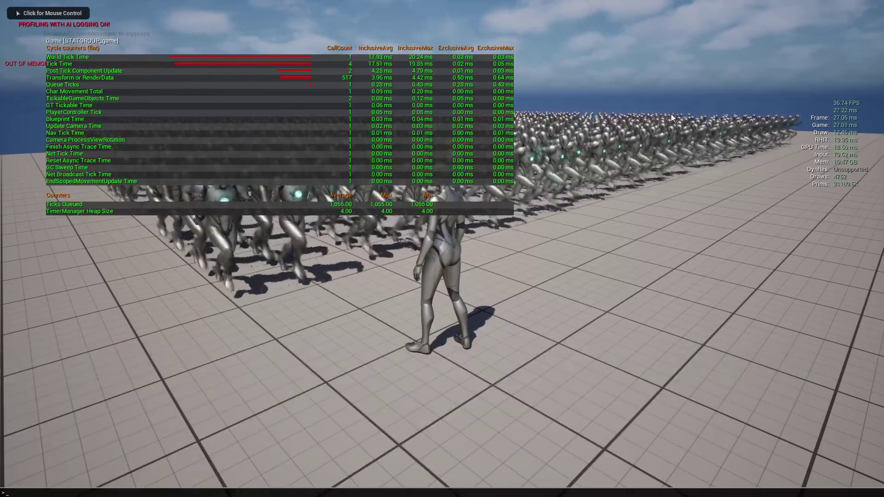
pyautogui.write('stat gpu')
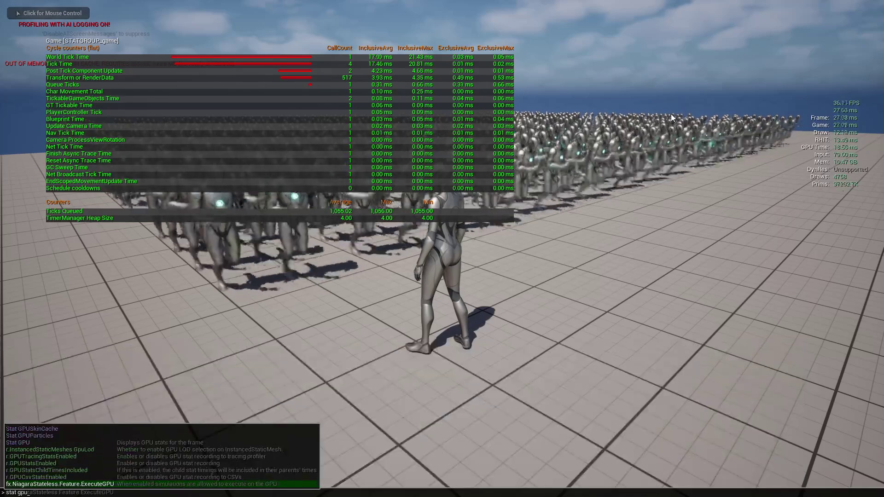
pyautogui.press('Return')
pyautogui.hotkey('shift', 'F1')
# Toggle the GPU and game statistics off with the console commands stat gpu and stat game.
pyautogui.press('`')
pyautogui.press('Up')
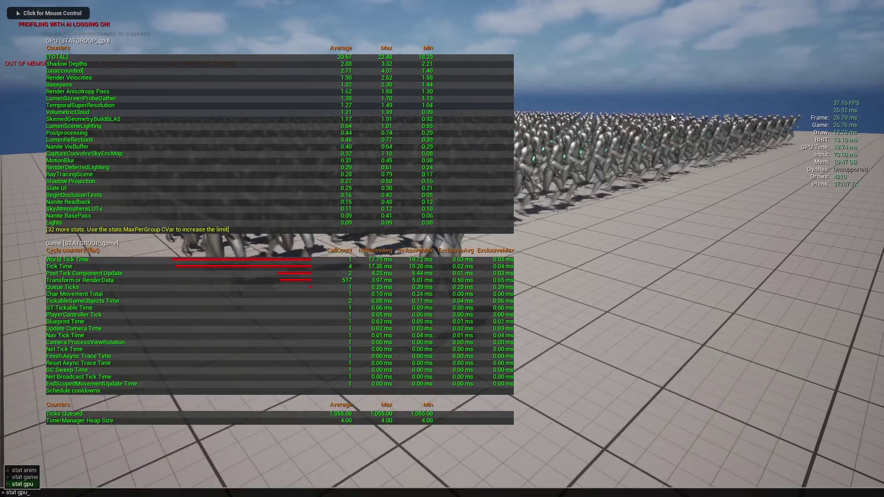
pyautogui.press('Return')
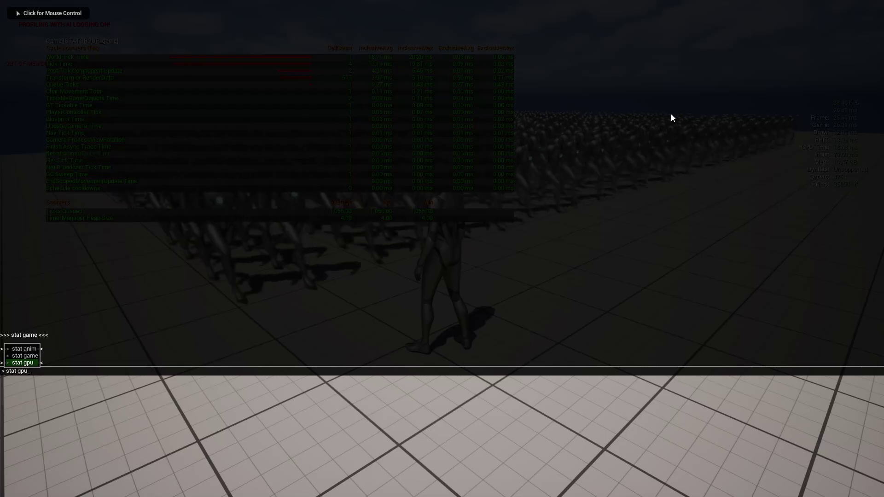
pyautogui.click(670, 113)
pyautogui.press('`')
pyautogui.press('Up')
pyautogui.press('Up')
pyautogui.press('Return')
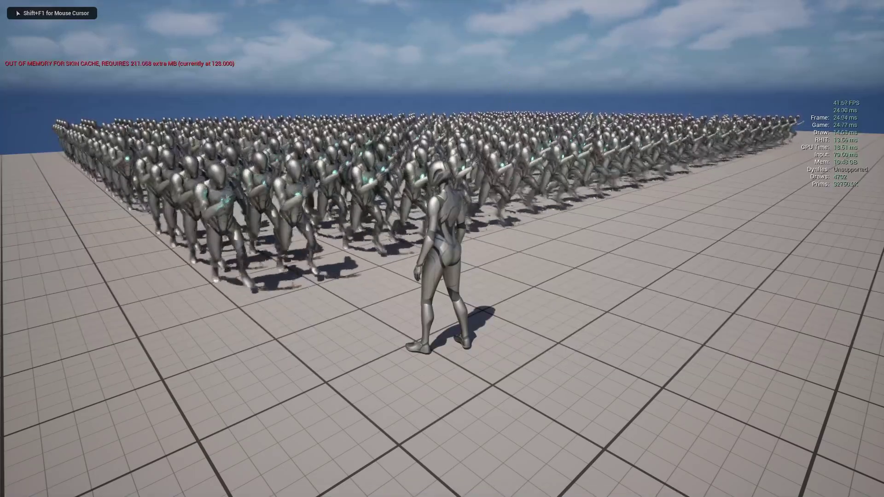
# Turn on the stat gpu and stat game displays again, with the game statistics listed first, and resume control of the character.
pyautogui.press('`')
pyautogui.press('Up')
pyautogui.press('Up')
pyautogui.press('Return')
pyautogui.press('`')
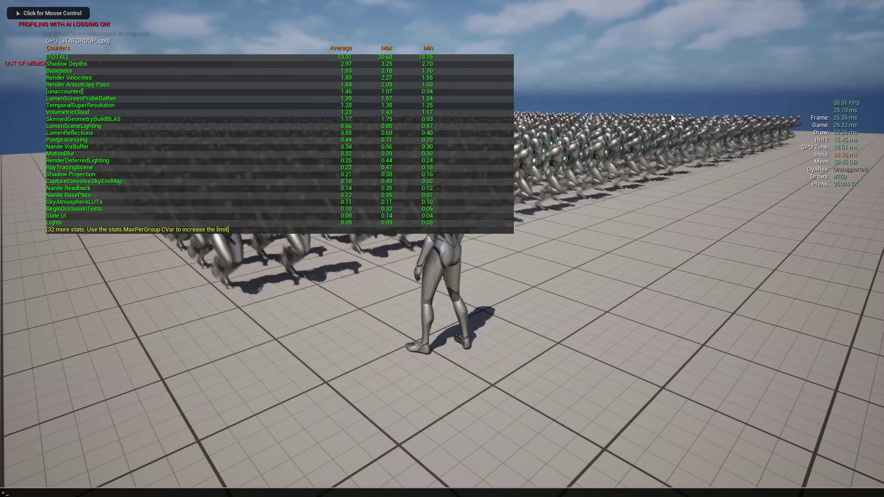
pyautogui.press('Up')
pyautogui.press('Up')
pyautogui.press('Return')
pyautogui.click(670, 114)
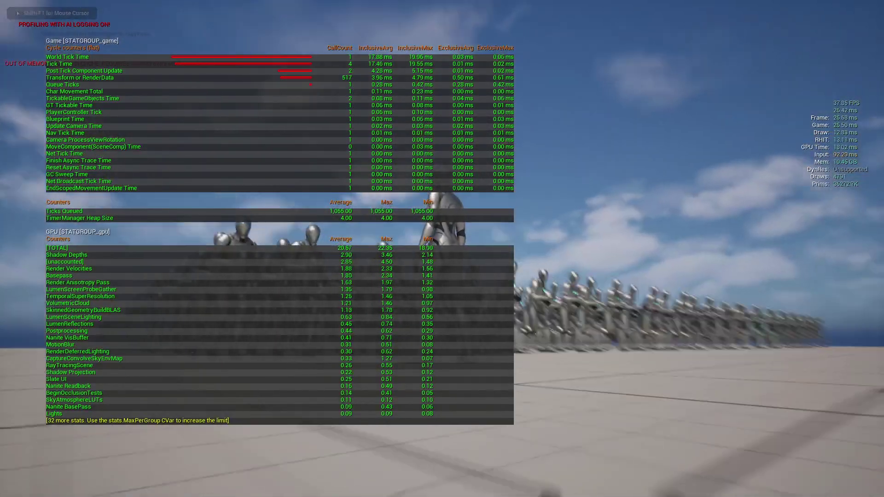
# Move the character around the edge of the Manny crowd and stop where the rows of running mannequins fill the view.
pyautogui.press('w')
pyautogui.press('w')
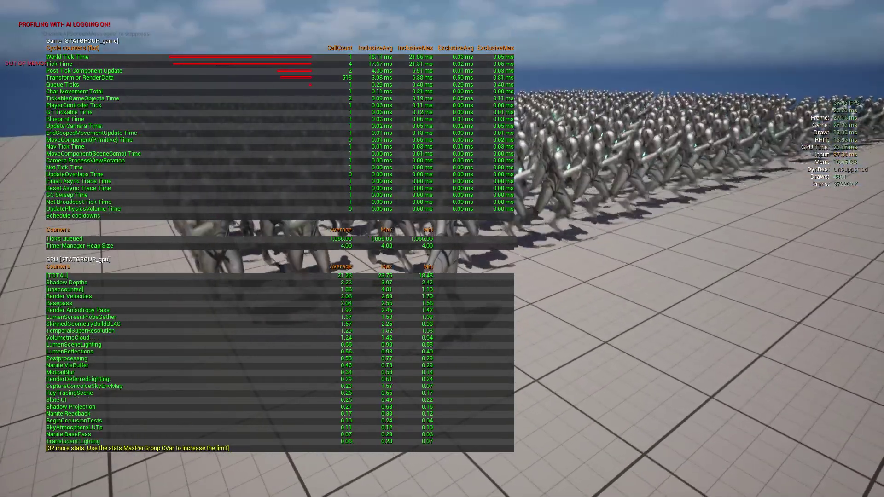
pyautogui.press('a')
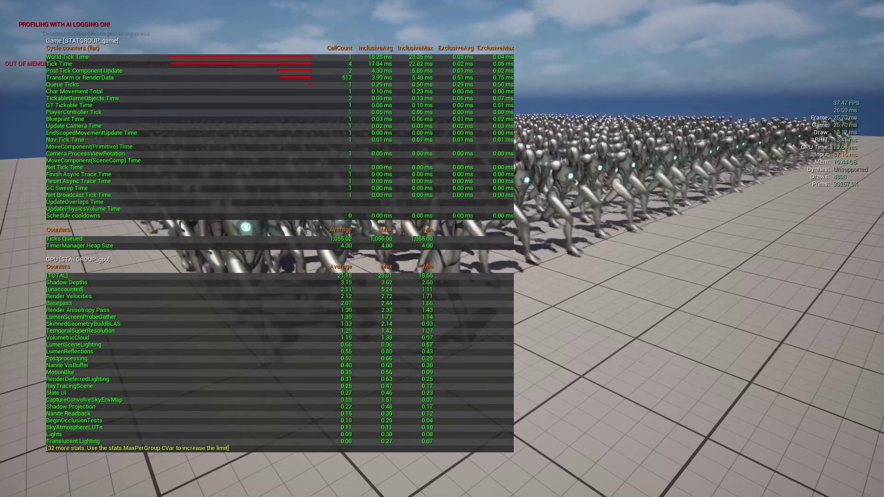
pyautogui.press('w')
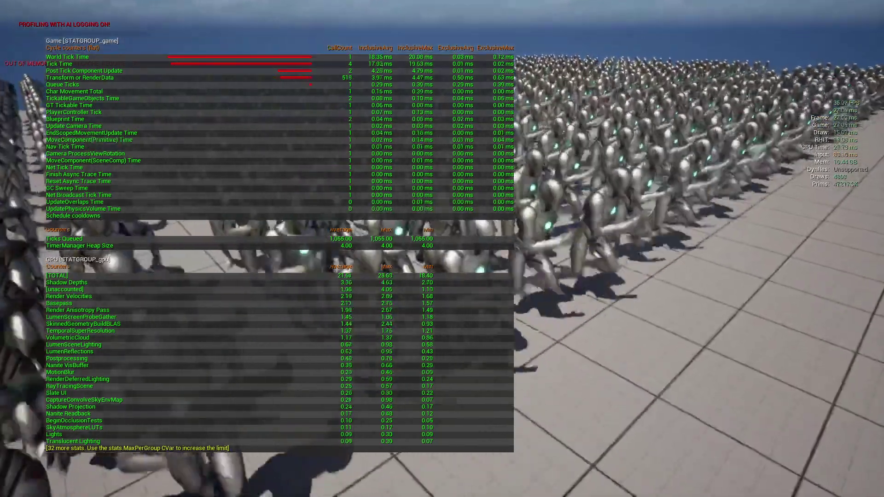
pyautogui.press('s')
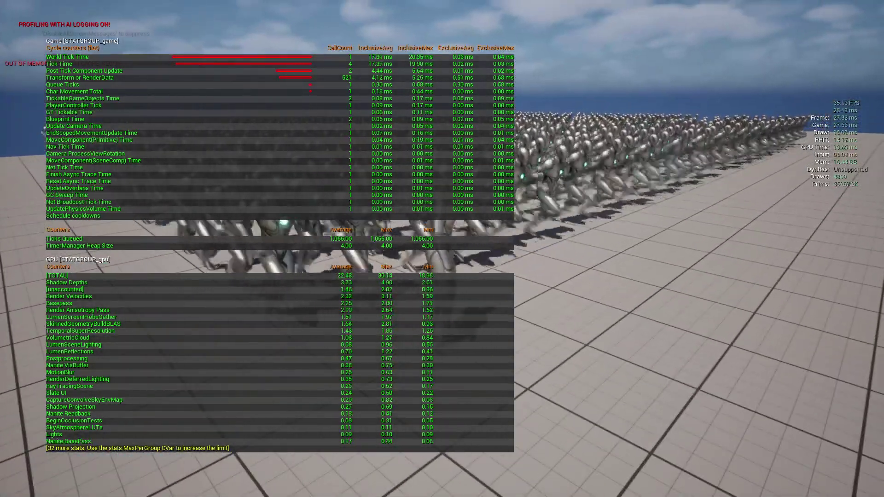
# Toggle the crowd to Nanite meshes and back to non-Nanite meshes to compare the game and GPU statistics.
pyautogui.press('1')
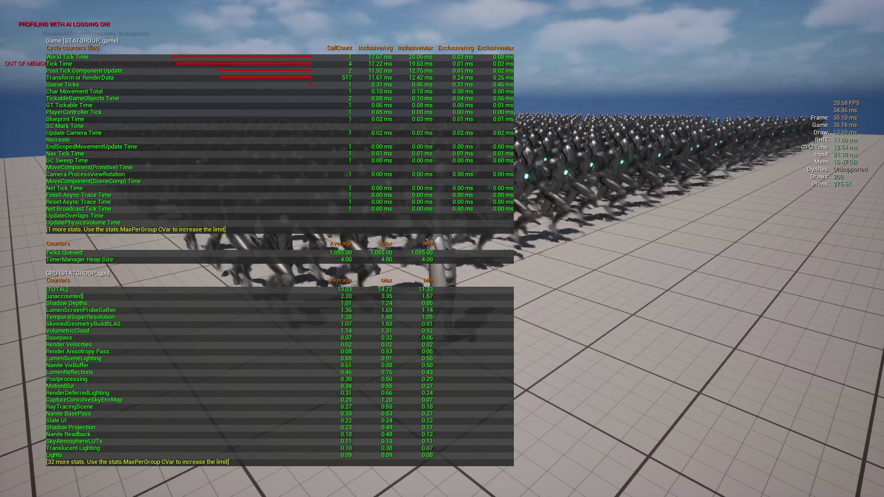
pyautogui.press('n')
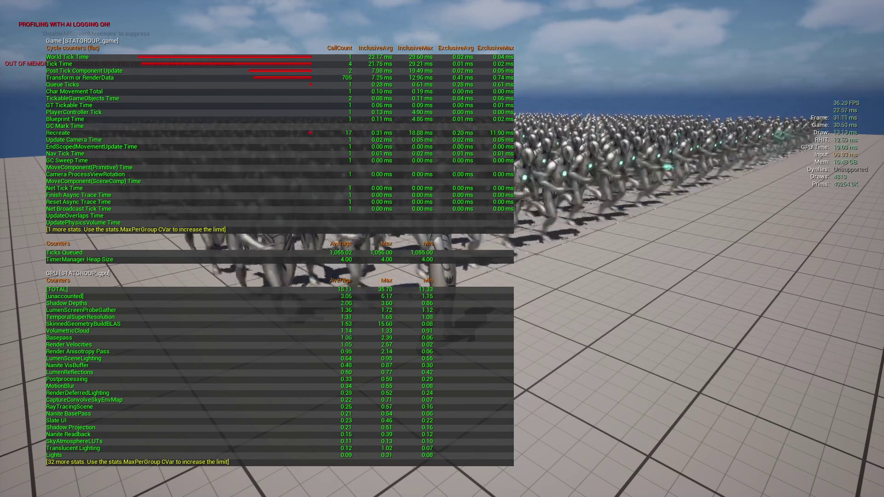